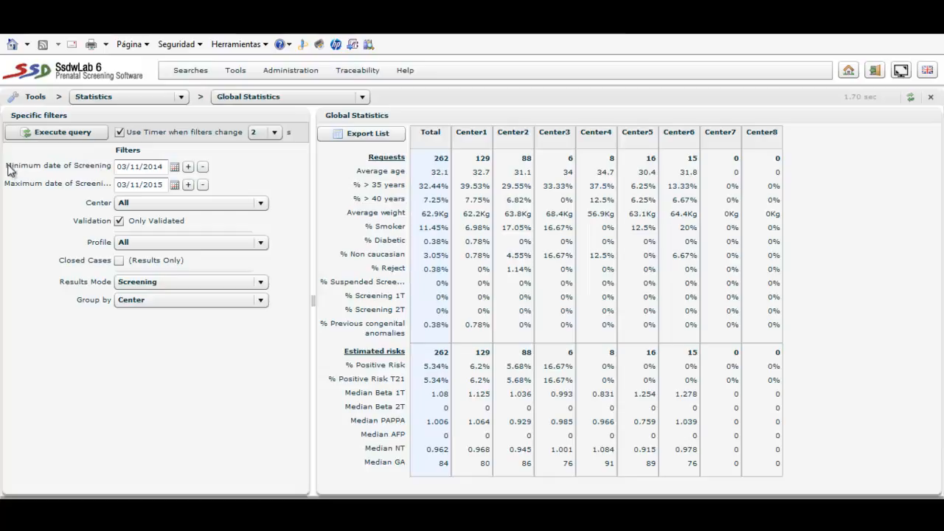
- Examine the Center, Validation, Results Mode and Group by filter options of the global statistics
left_click(129, 204)
left_click(129, 204)
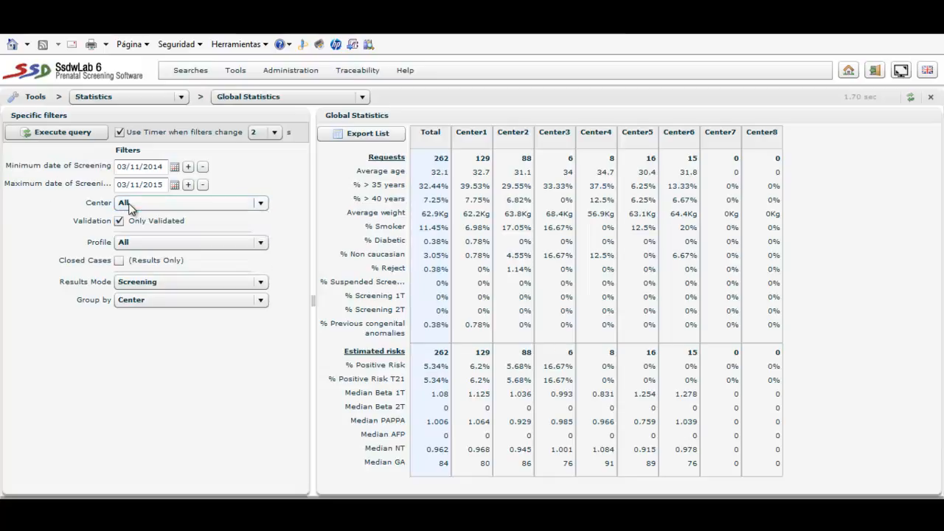
left_click(119, 222)
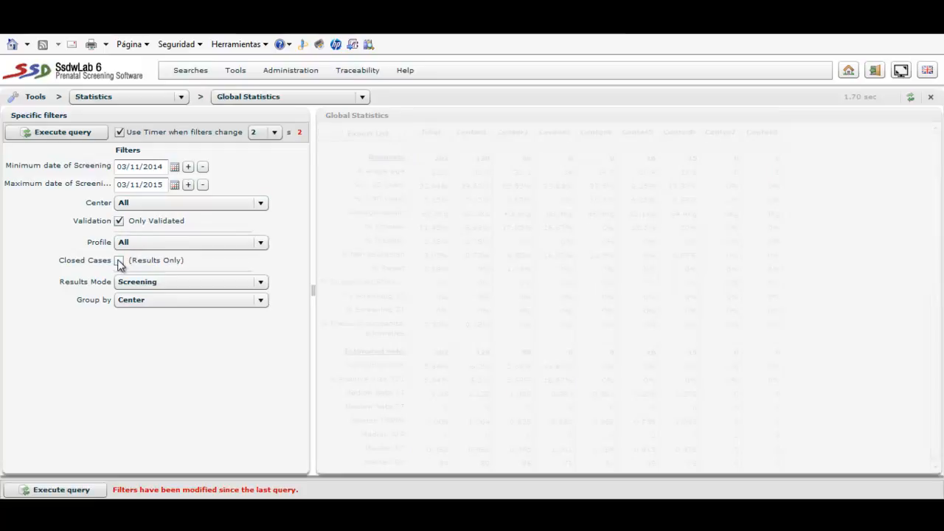
left_click(148, 285)
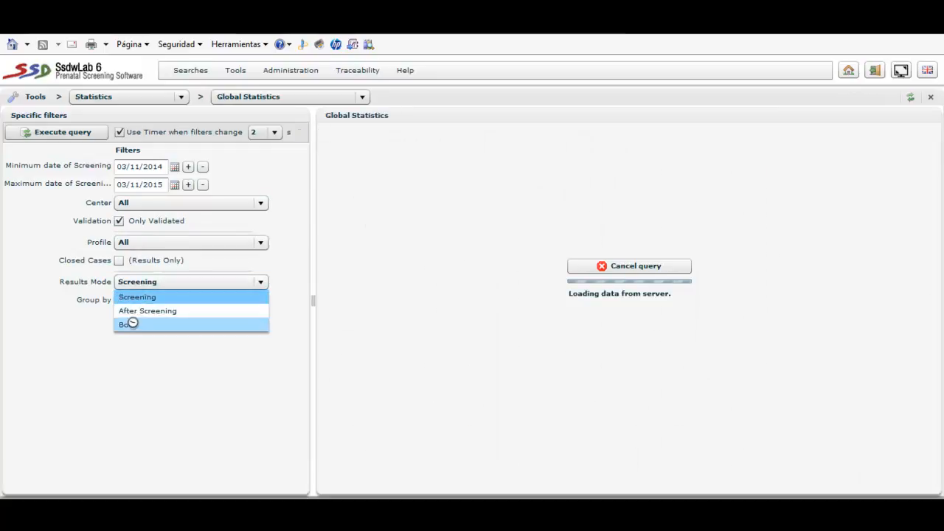
left_click(47, 296)
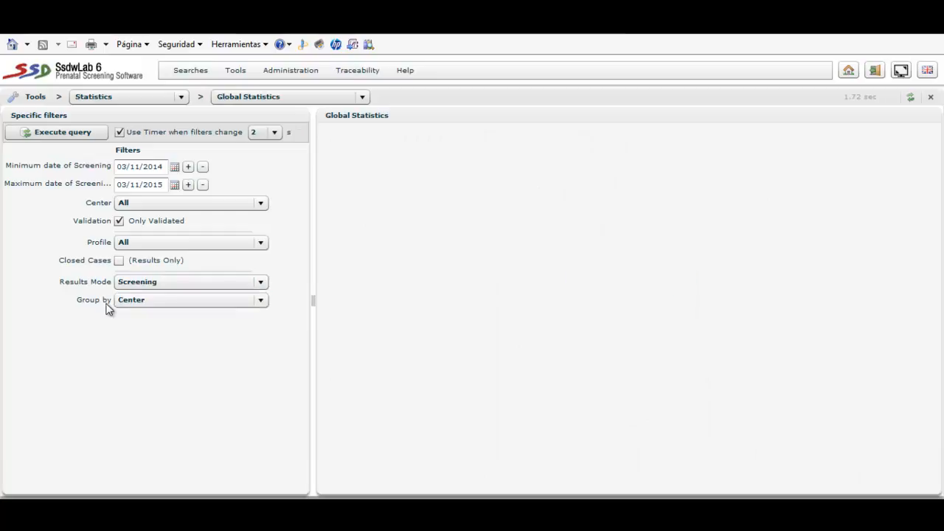
left_click(132, 300)
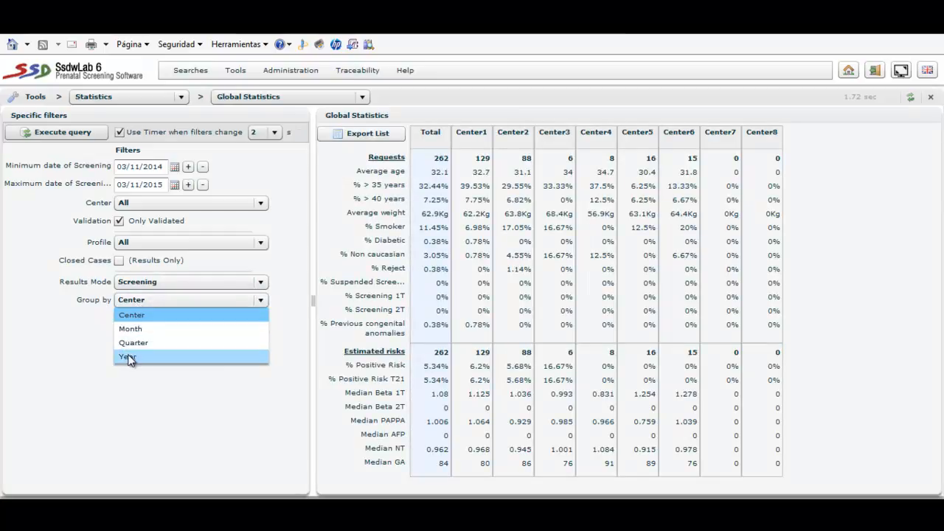
left_click(82, 336)
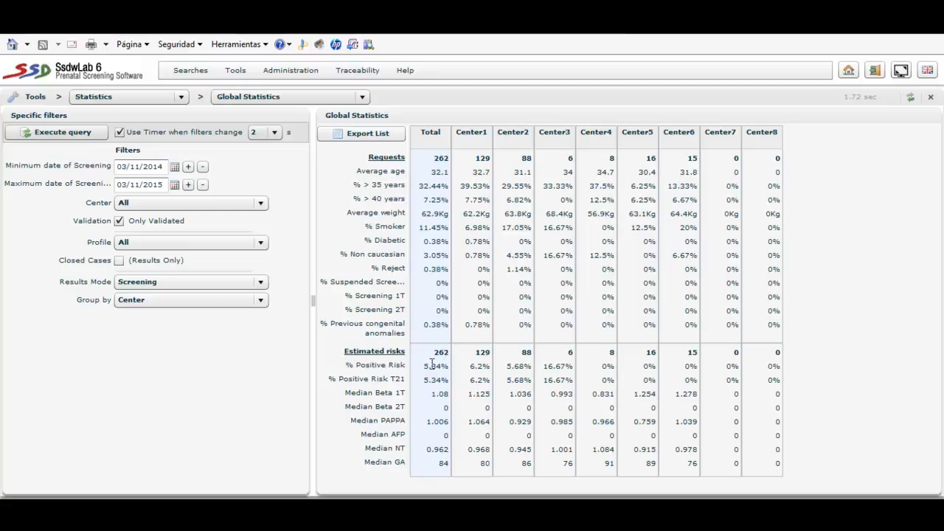
- Open the Maternal age distribution statistics and view their chart and data table
mouse_move(433, 367)
left_click(343, 98)
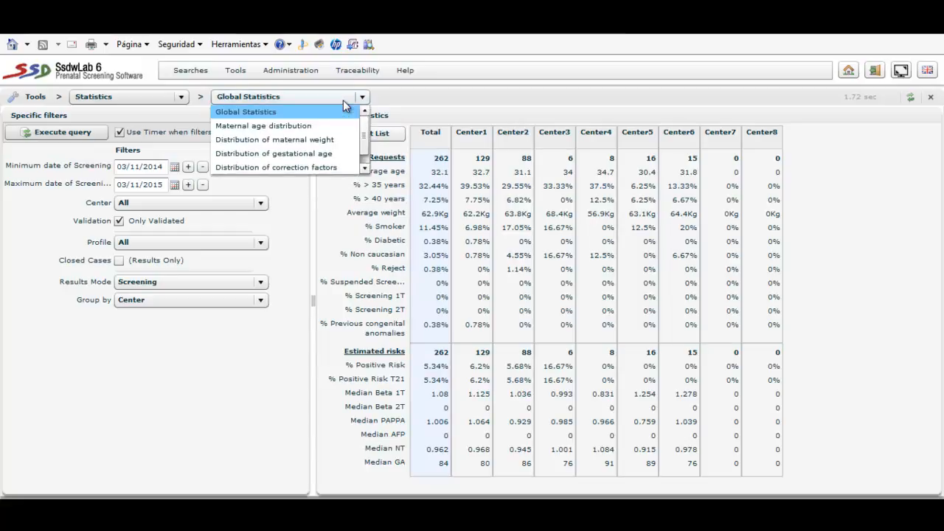
left_click(306, 126)
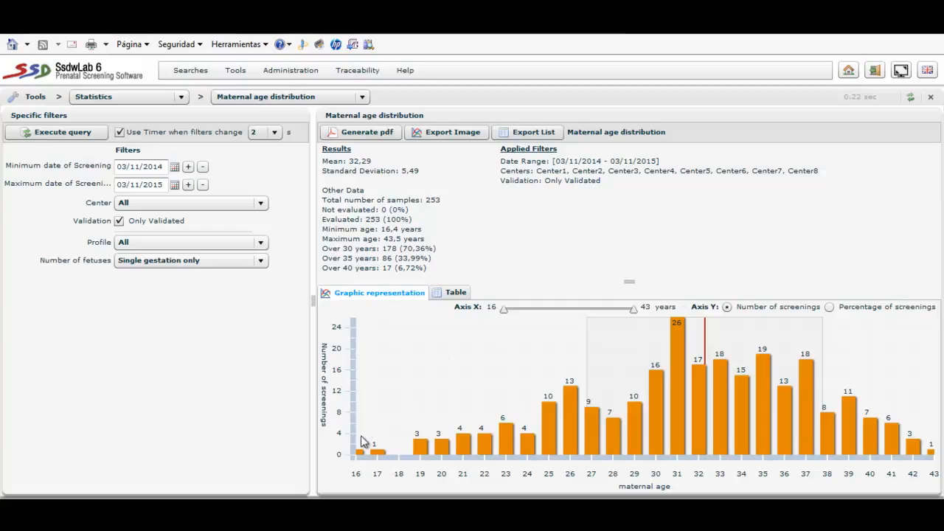
mouse_move(453, 451)
left_click(456, 293)
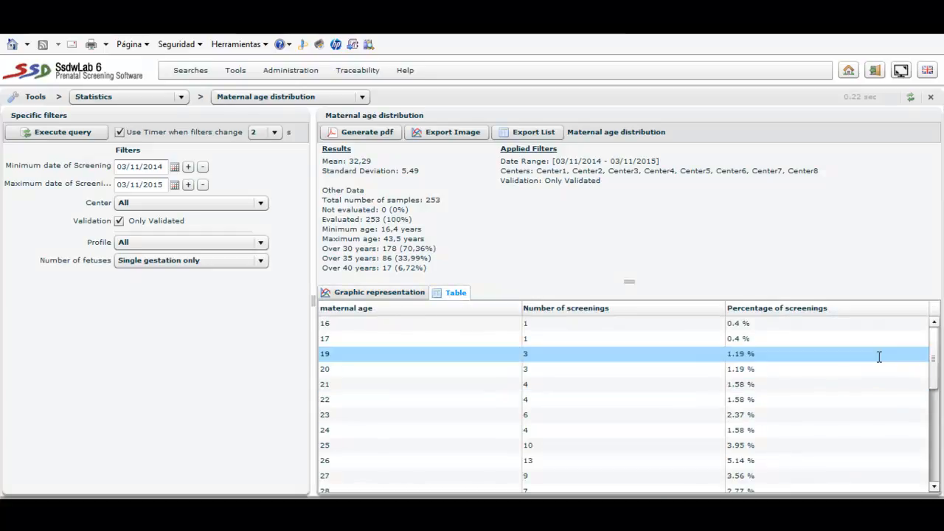
left_click_drag(934, 360, 914, 323)
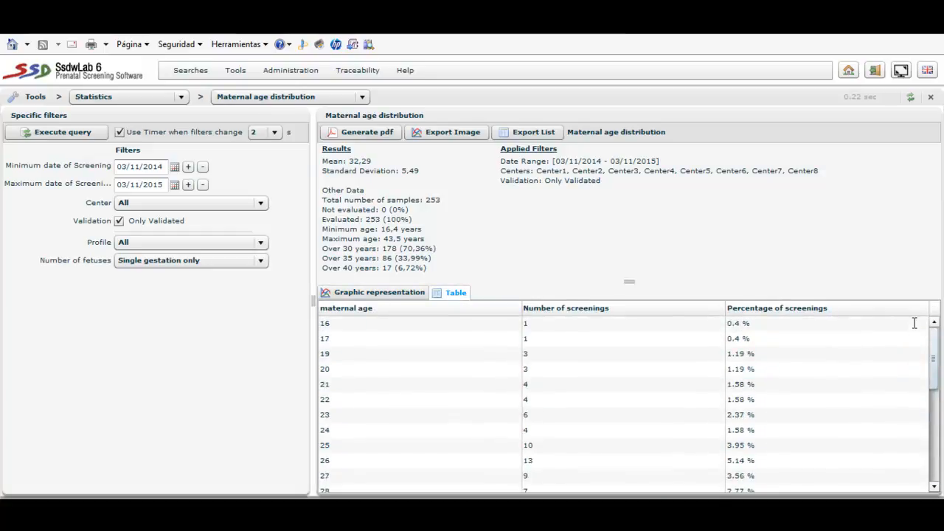
- View the statistics for the distribution of maternal weight and the distribution of gestational age
left_click(351, 98)
left_click(315, 140)
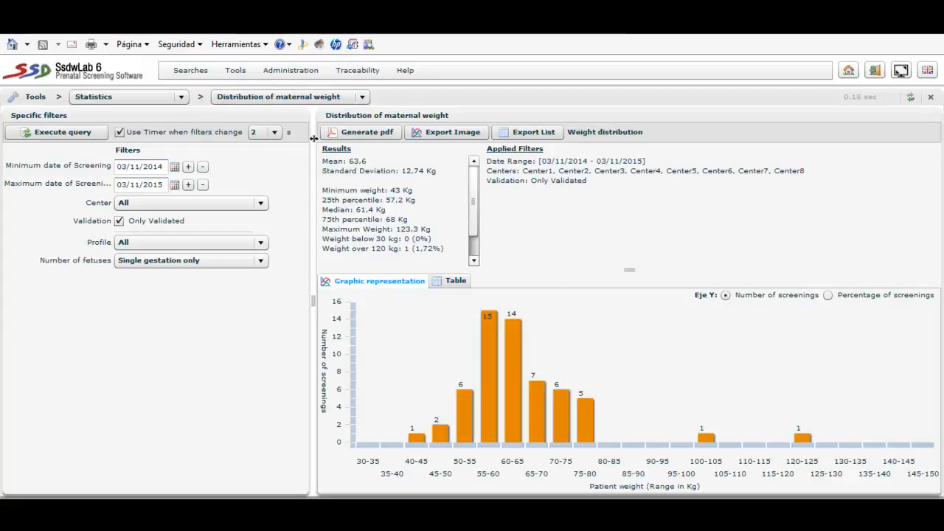
left_click(329, 96)
left_click(312, 142)
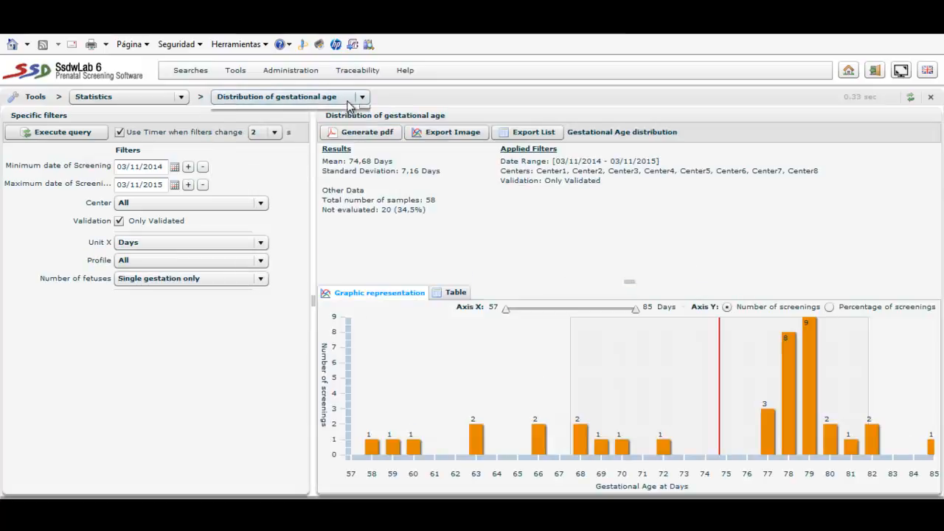
left_click(349, 101)
left_click(313, 152)
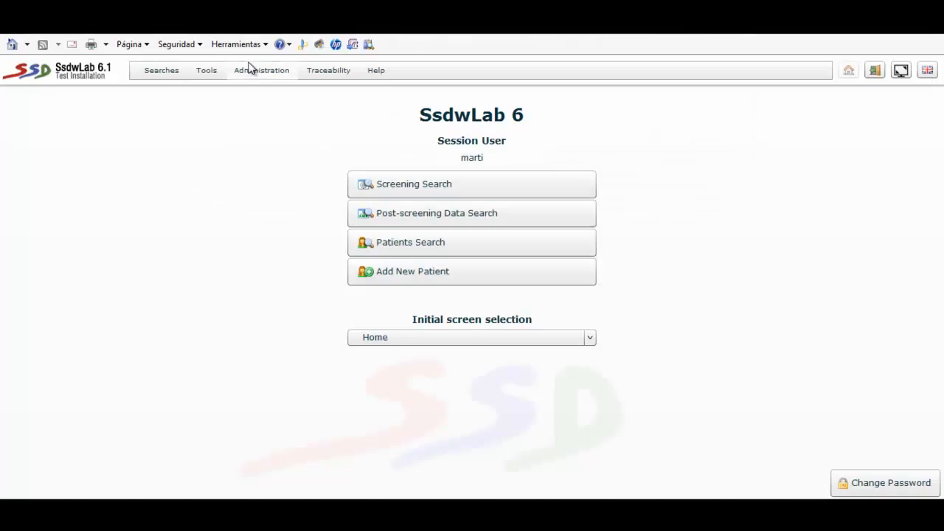
- Open the Database query/exportation tool
left_click(252, 70)
left_click(252, 70)
left_click(252, 70)
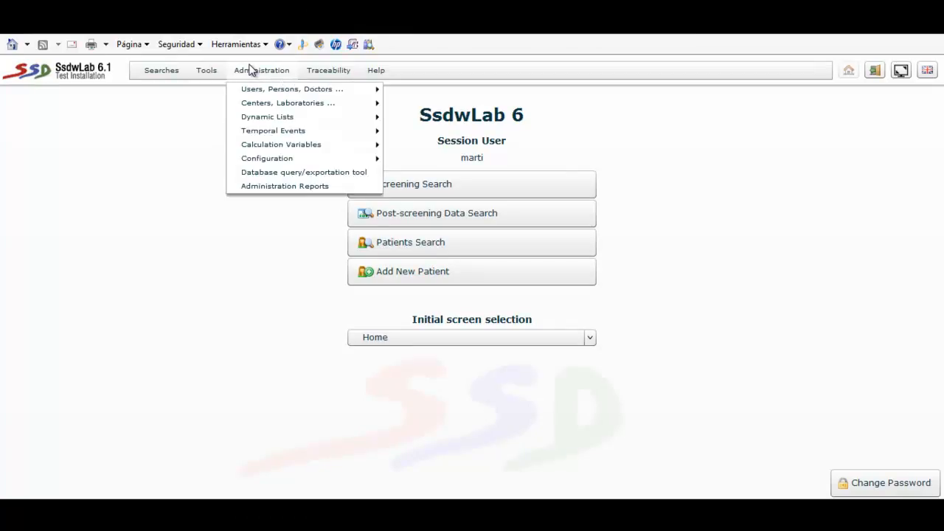
left_click(278, 173)
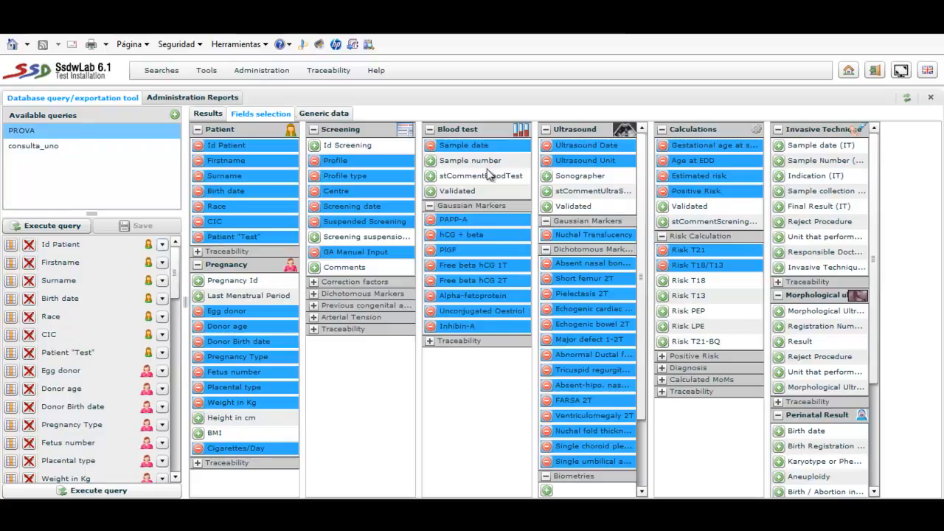
- Inspect the saved queries consulta_uno and PROVA, viewing PROVA's results area, selected fields and generic data
left_click(29, 148)
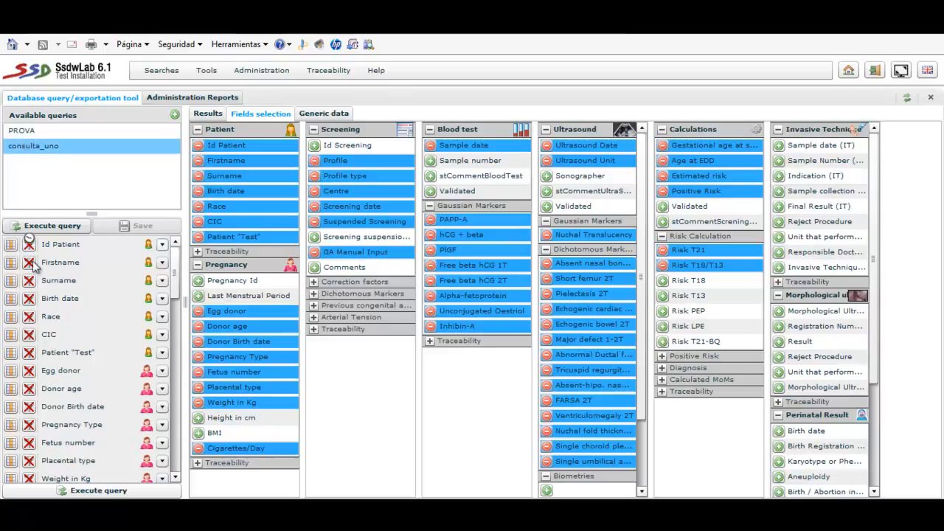
left_click(41, 131)
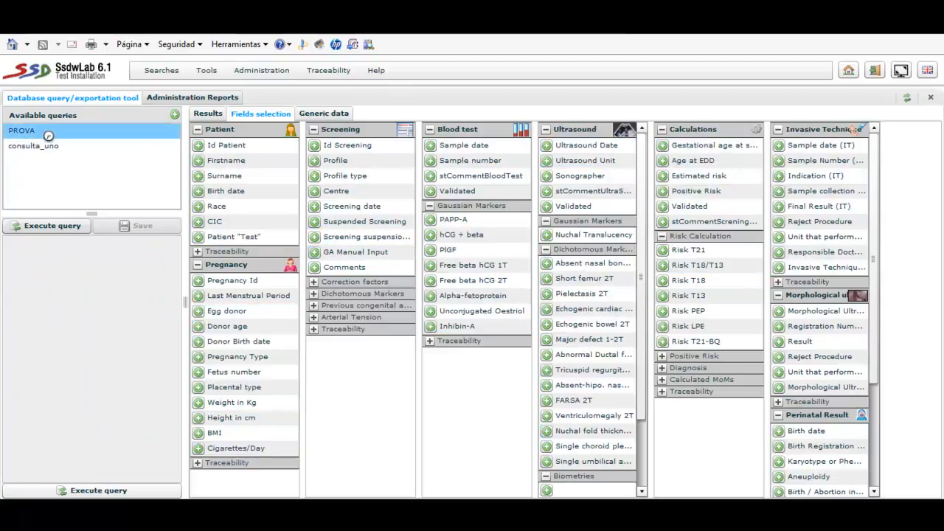
left_click(208, 114)
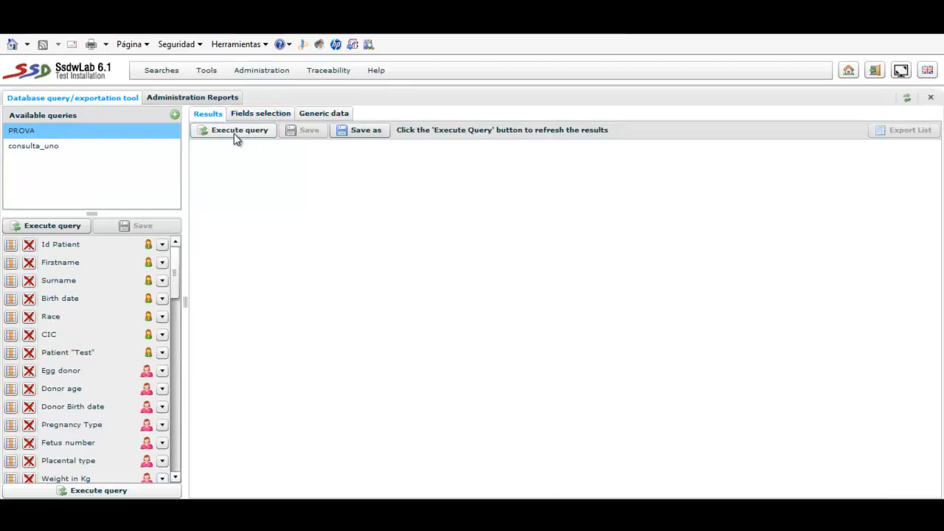
left_click(243, 115)
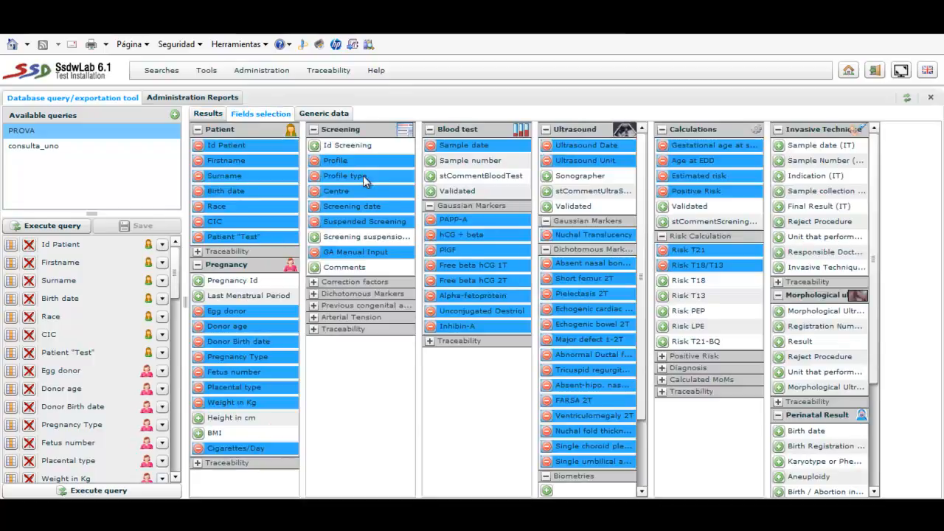
left_click(325, 116)
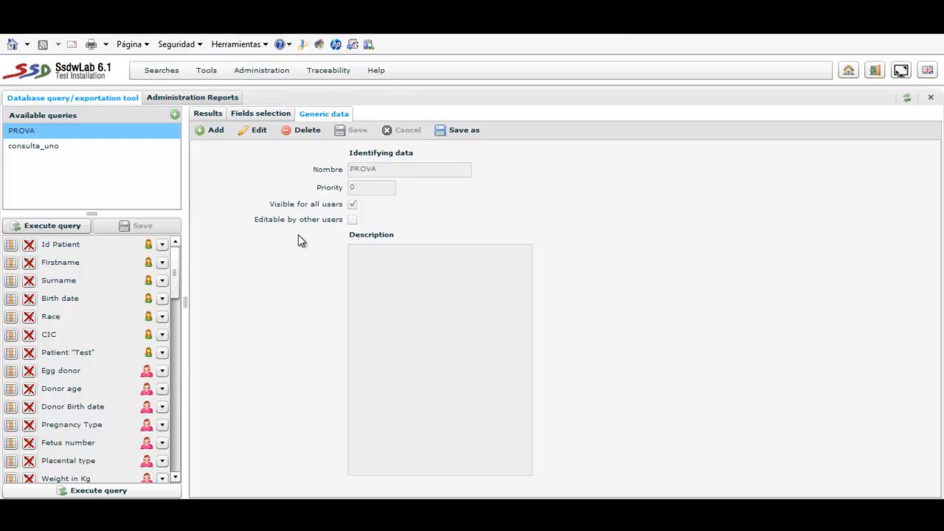
- Create and save a new query named query_one, visible for all users and editable by other users
left_click(175, 116)
left_click(375, 174)
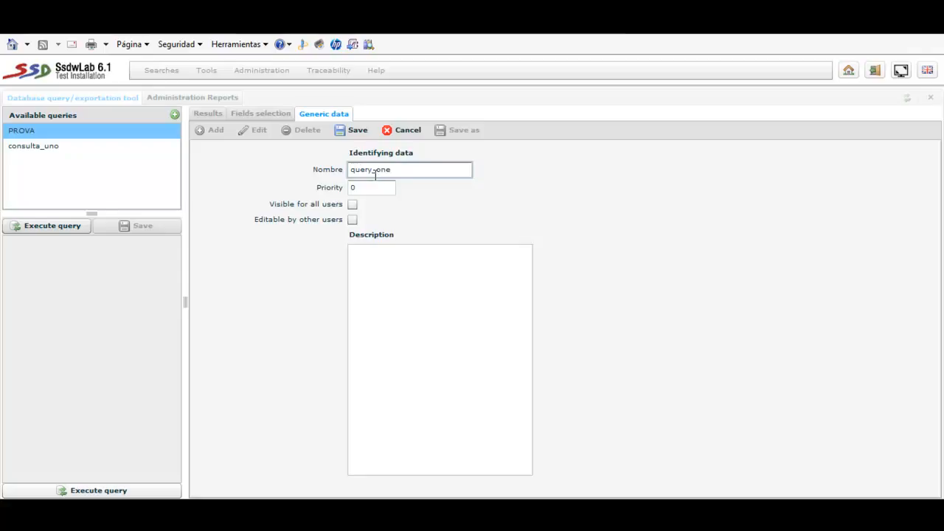
left_click(352, 206)
left_click(352, 206)
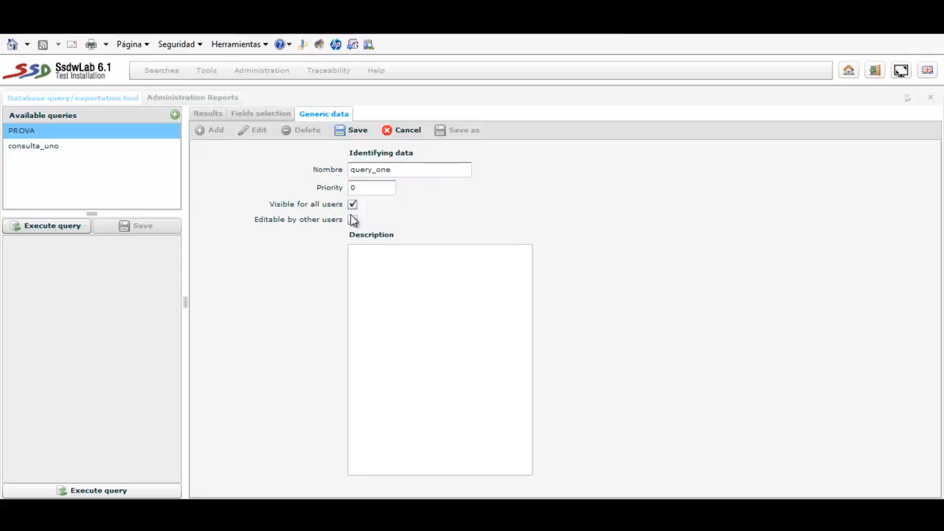
left_click(352, 220)
left_click(401, 279)
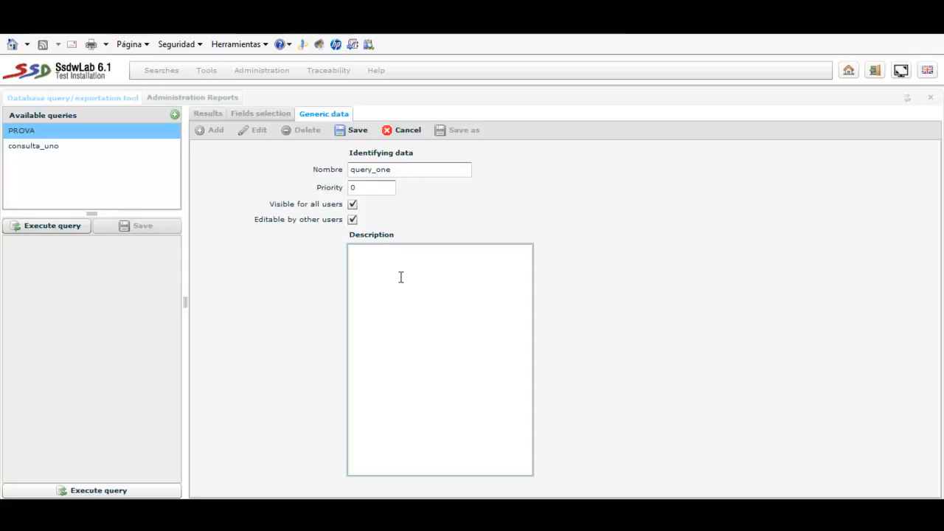
left_click(354, 130)
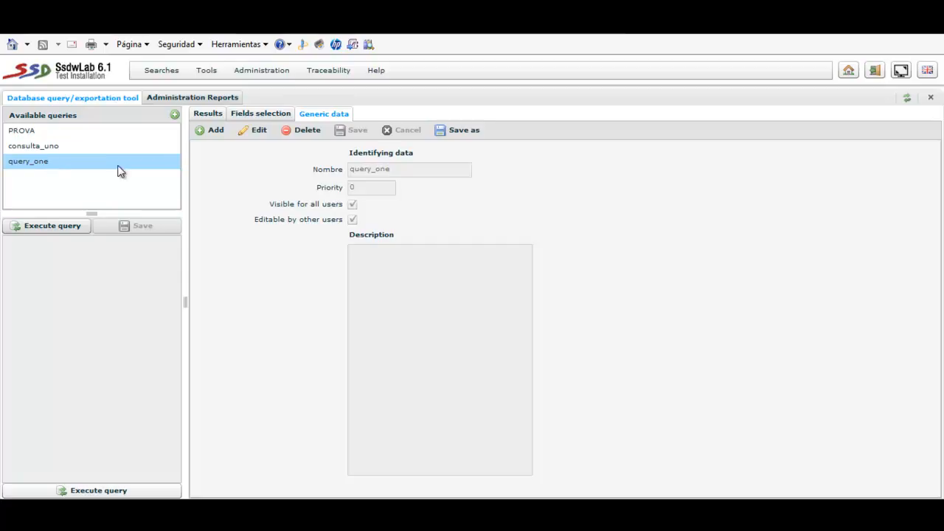
- Add the patient fields Id Patient and Birth date, the screening Profile, and Risk T21 and Risk T18/T13 to query_one
left_click(261, 116)
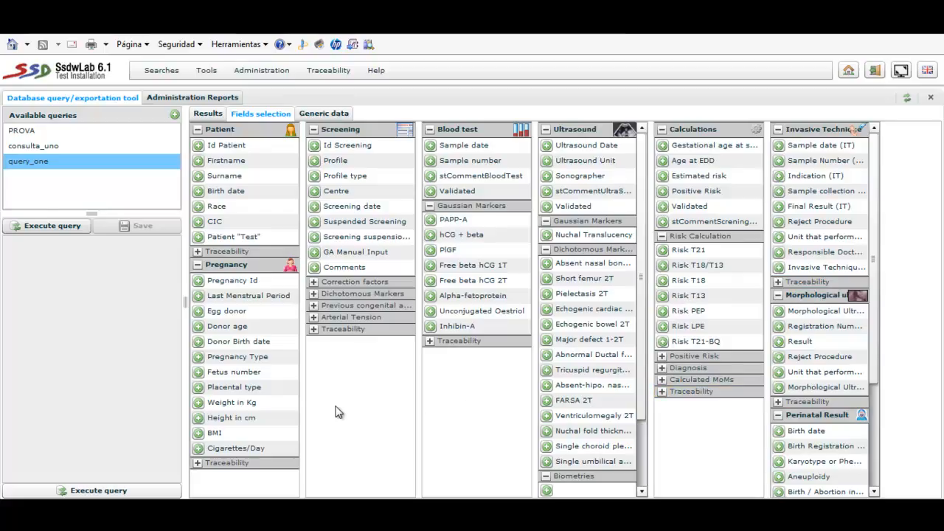
left_click(329, 332)
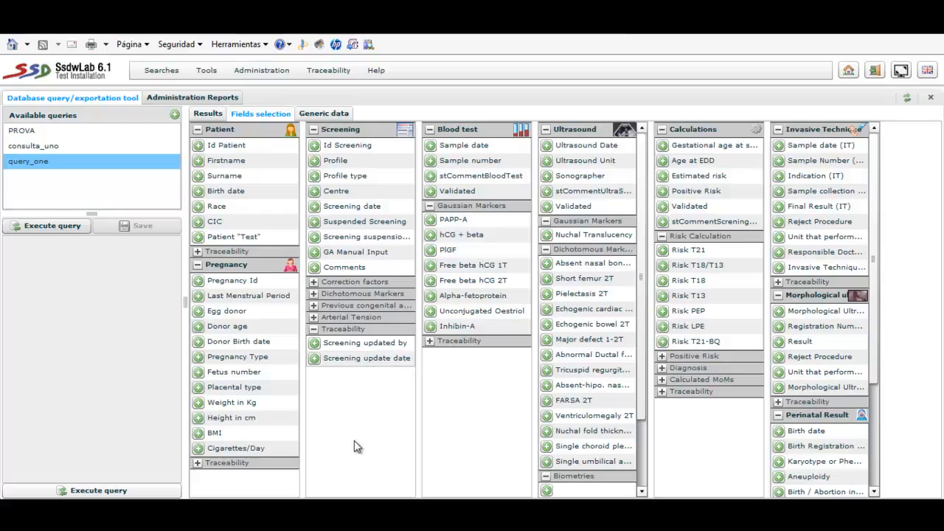
left_click(197, 146)
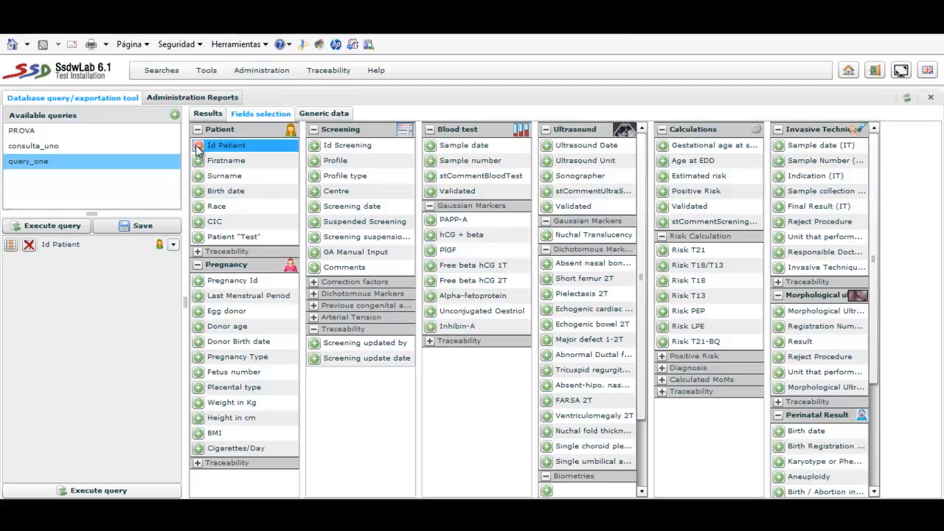
left_click(198, 191)
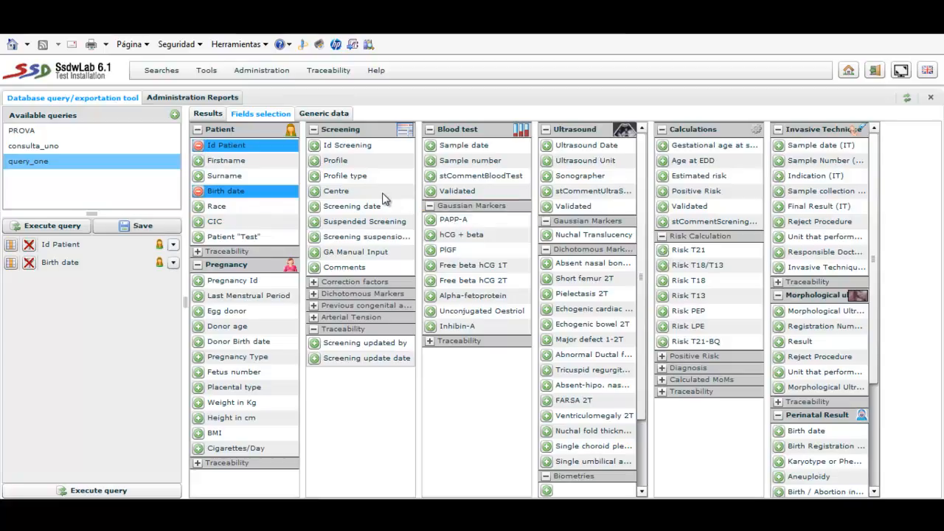
left_click(315, 160)
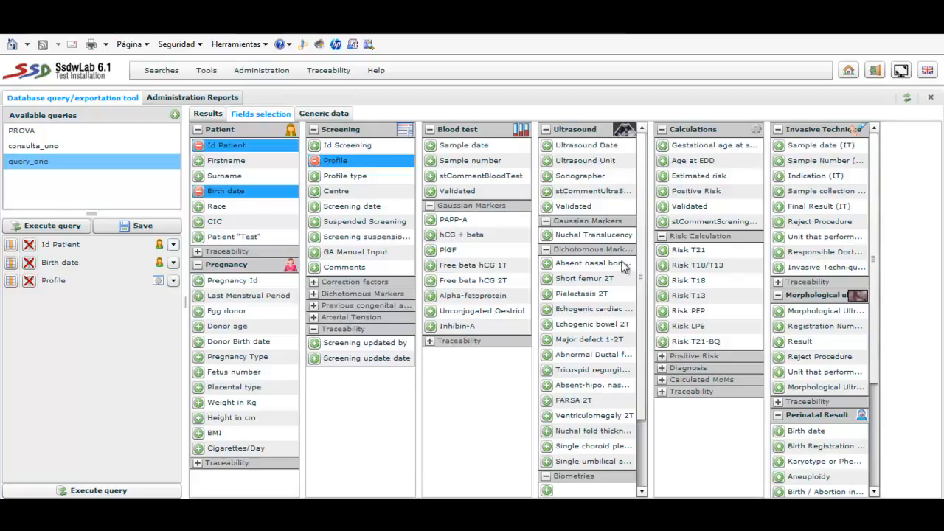
left_click(664, 250)
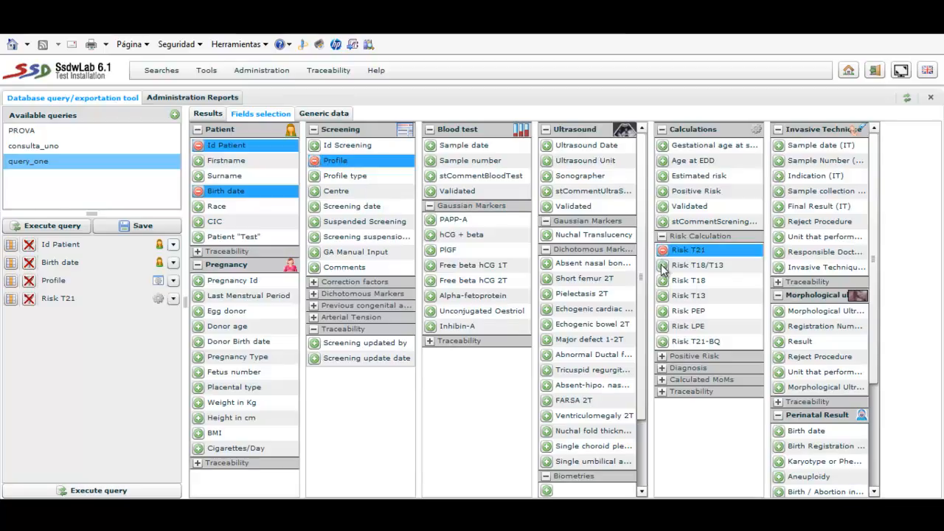
left_click(664, 265)
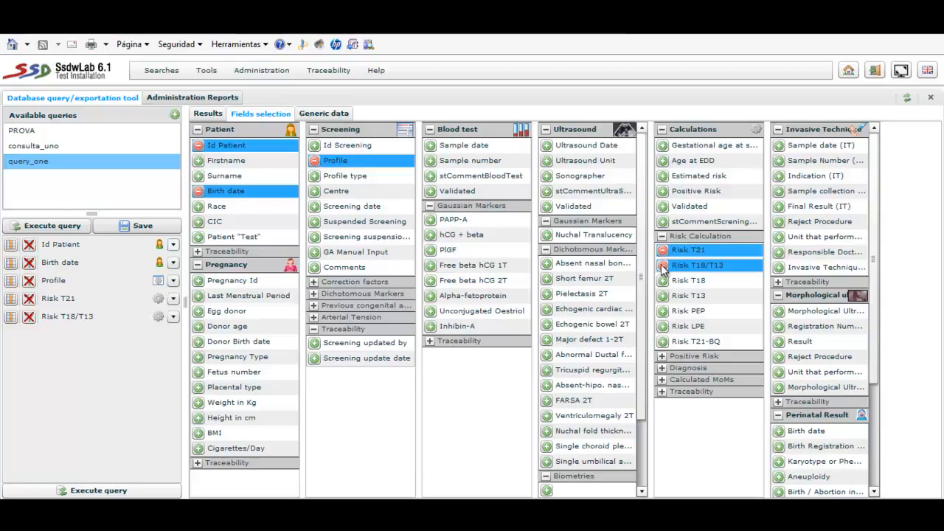
- Try out the column display setting of Id Patient and the minimum/maximum filter on Birth date
left_click(12, 246)
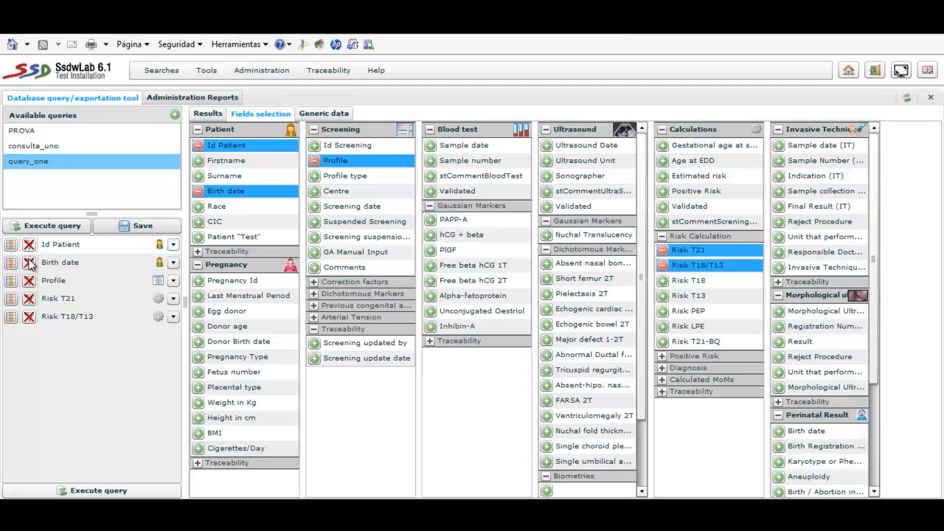
left_click(30, 264)
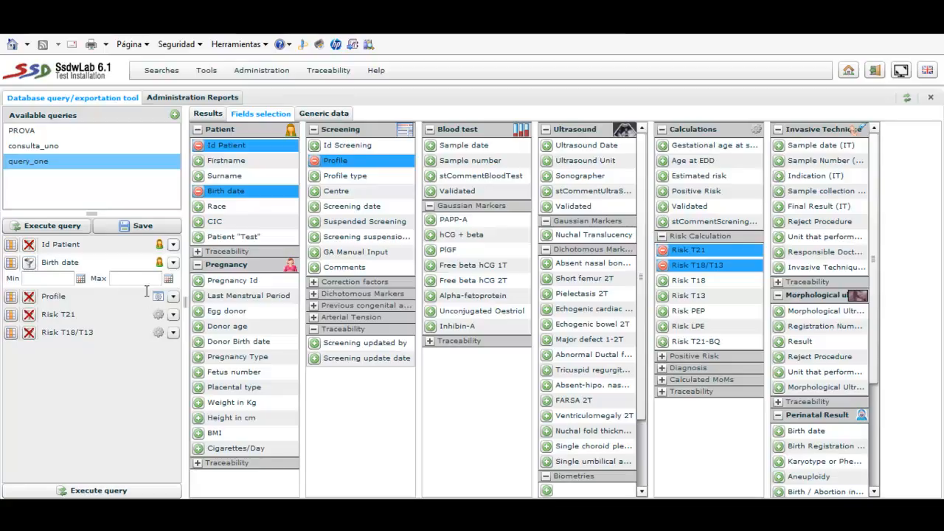
left_click(29, 263)
- Examine the comparison operators of the Profile filter and the field's reordering and deletion options, leaving Profile unfiltered
left_click(30, 281)
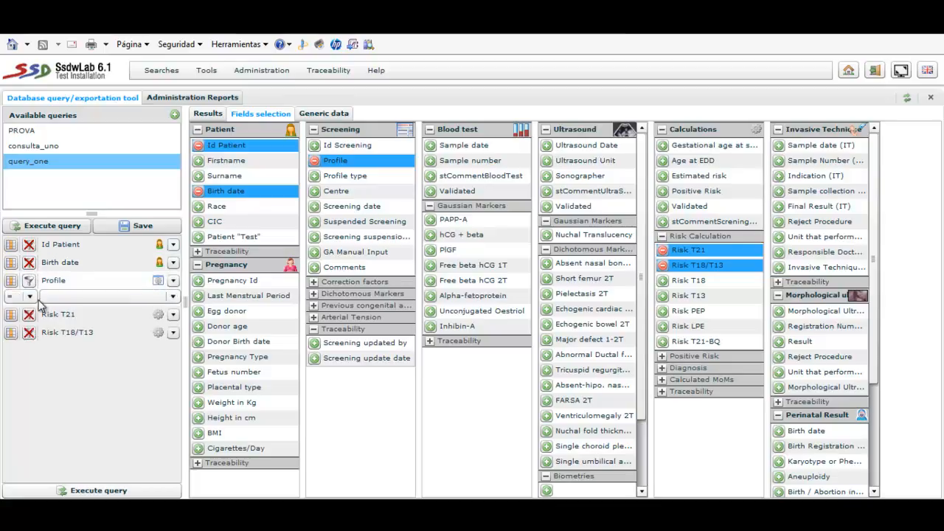
left_click(29, 297)
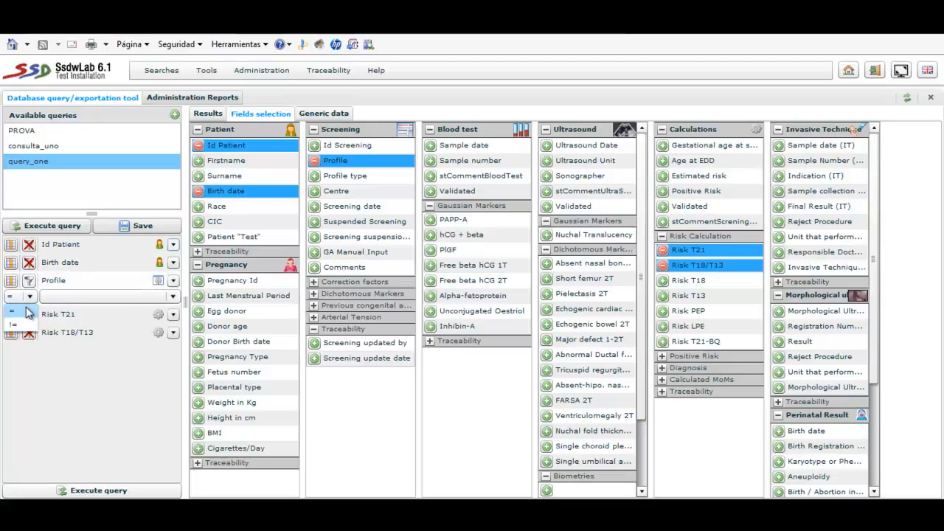
left_click(32, 297)
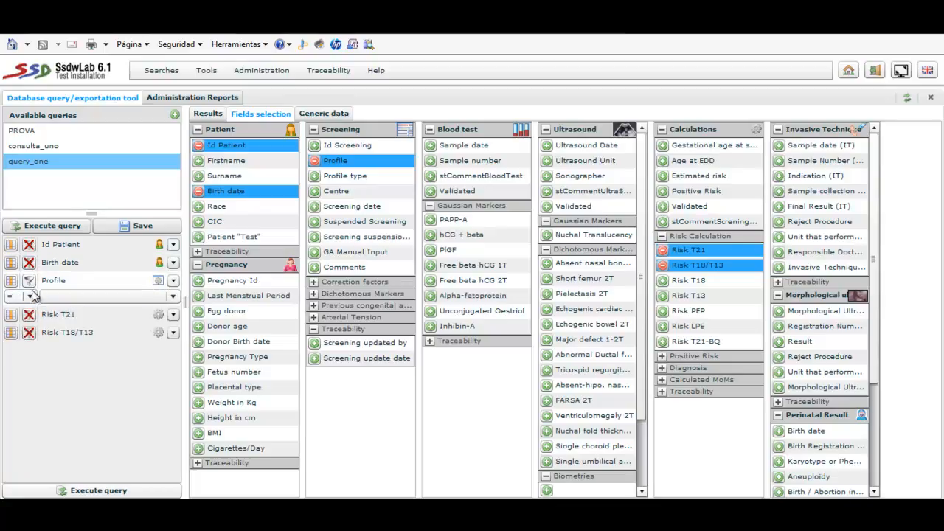
left_click(29, 280)
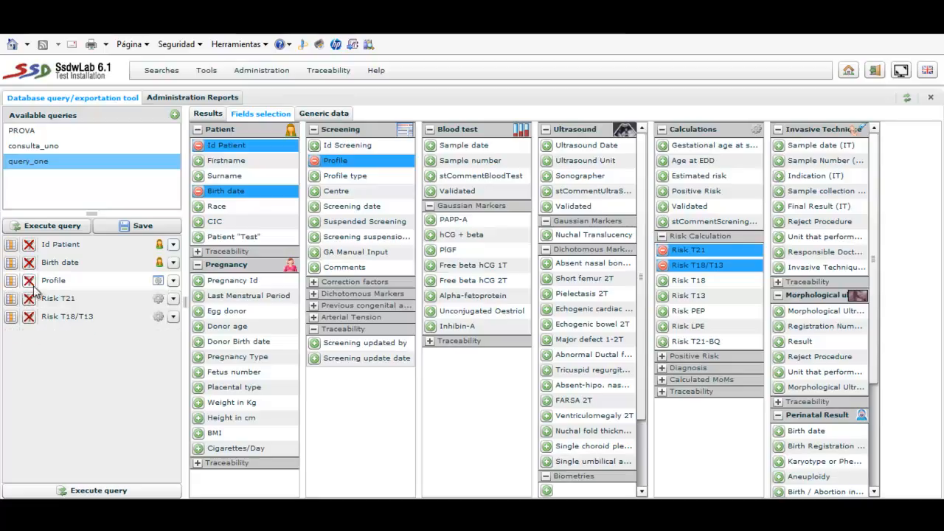
left_click(173, 283)
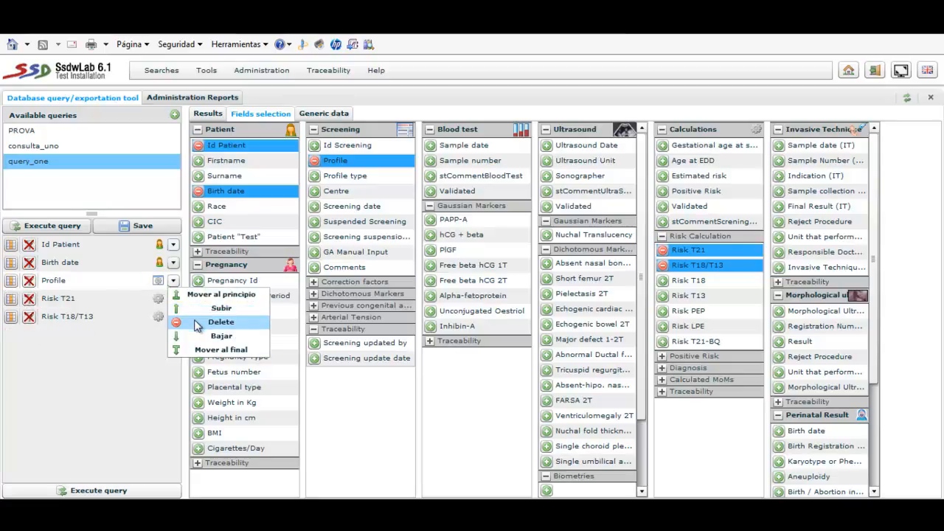
left_click(128, 374)
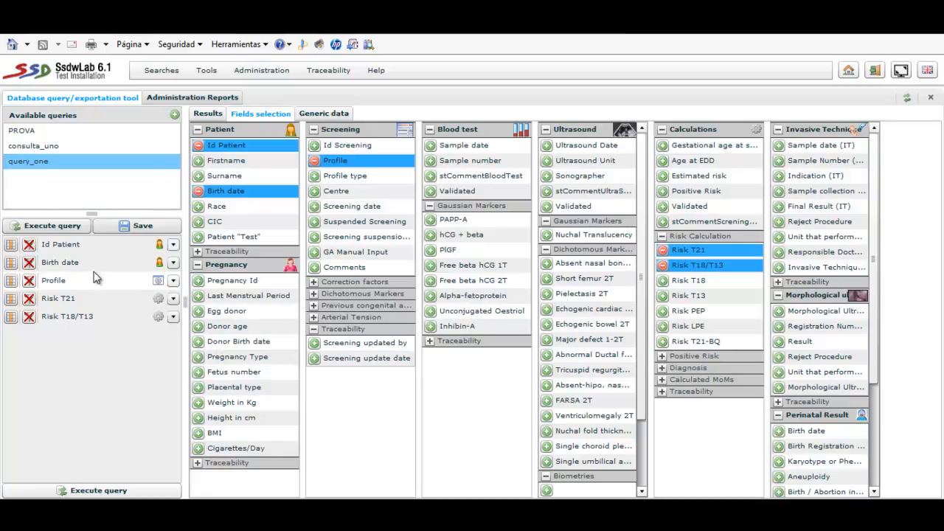
- Execute query_one and export its results list as a PDF with the export type Open in new window
left_click(65, 228)
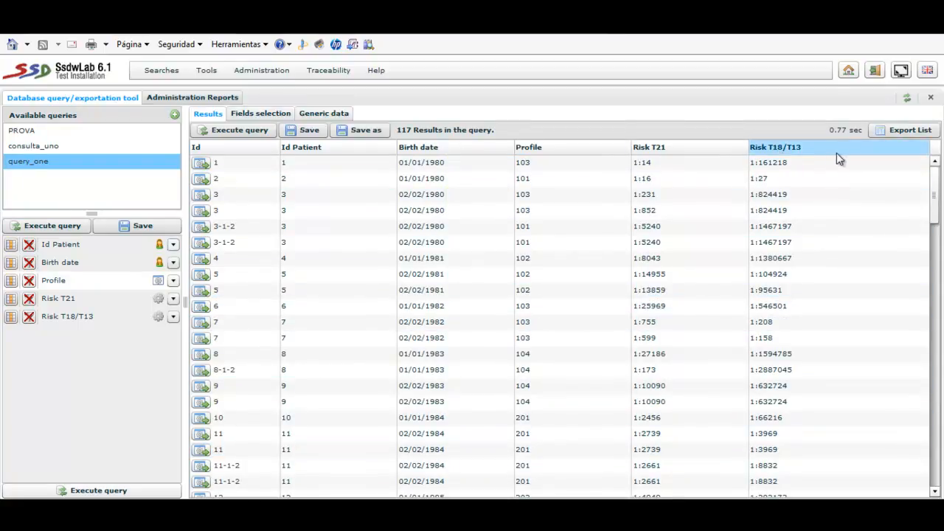
left_click(894, 130)
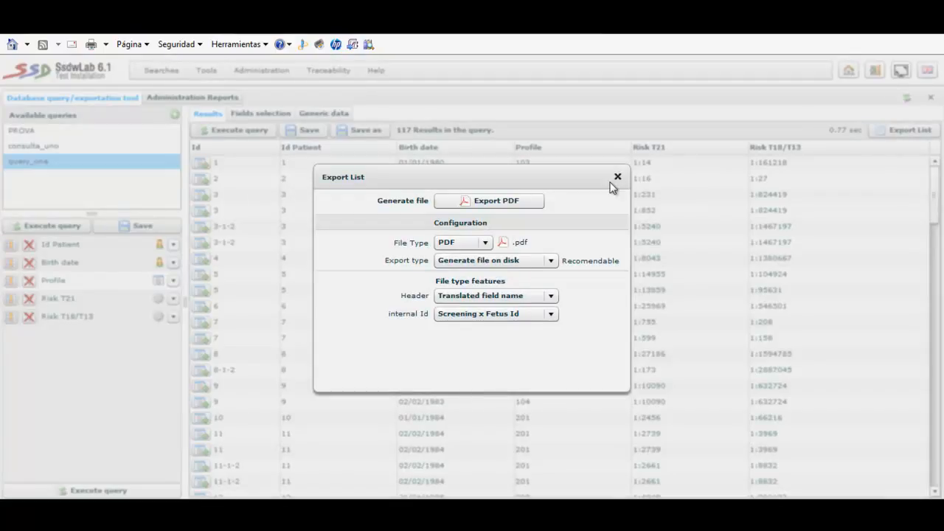
left_click(480, 243)
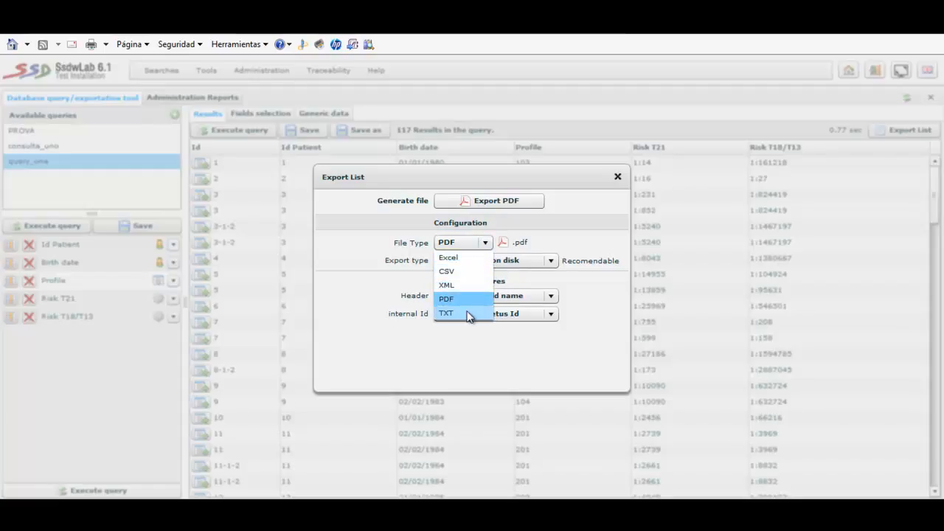
left_click(571, 333)
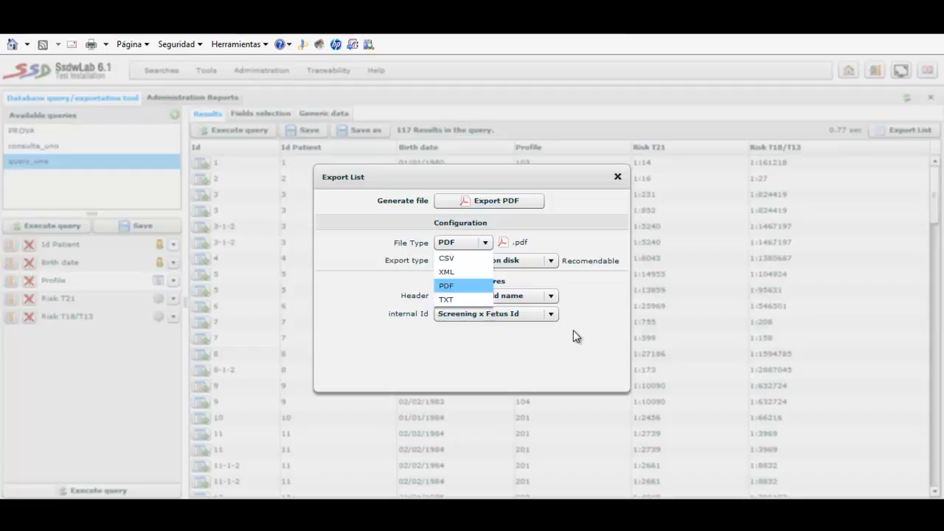
left_click(546, 263)
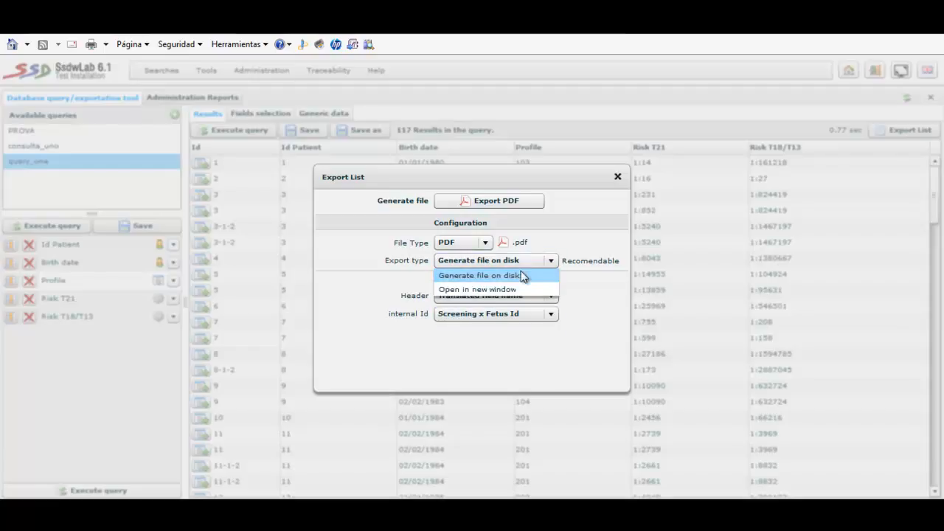
left_click(519, 290)
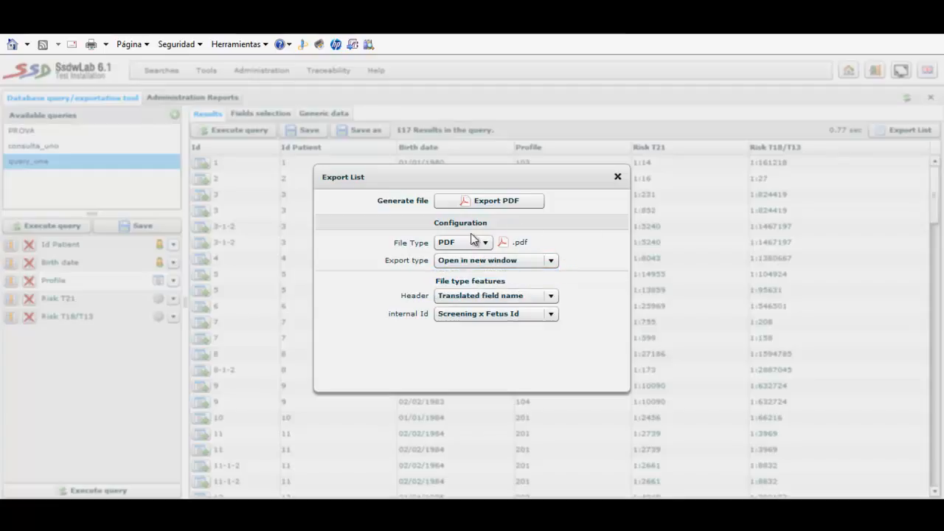
left_click(507, 205)
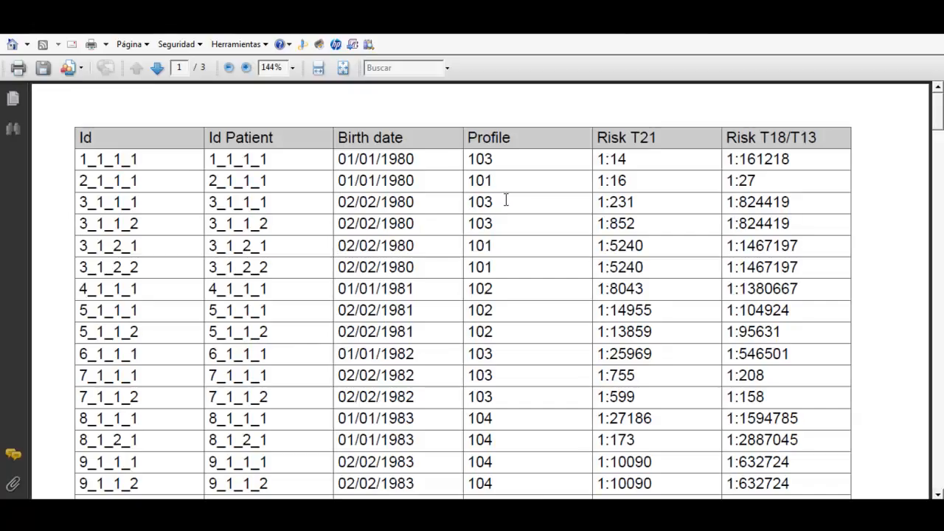